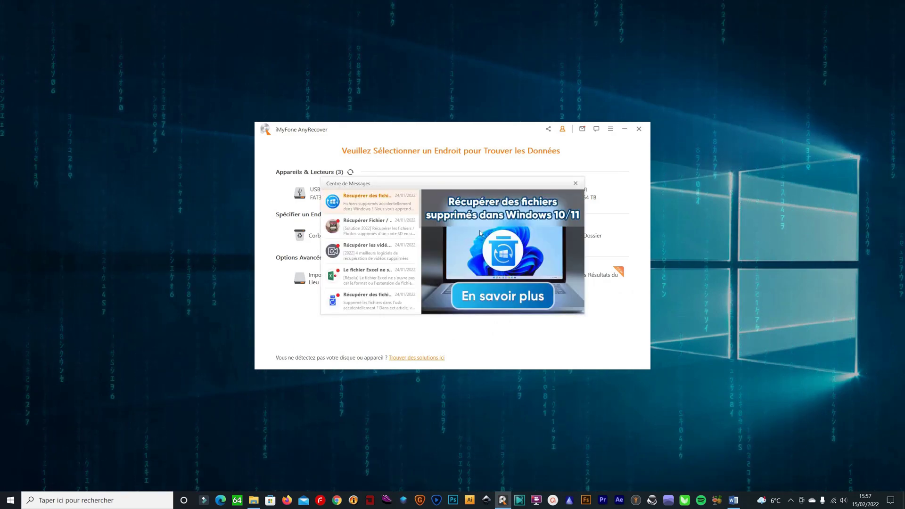
- View the article on recovering deleted files in Windows 10/11 from the message centre, and close the browser
click(506, 255)
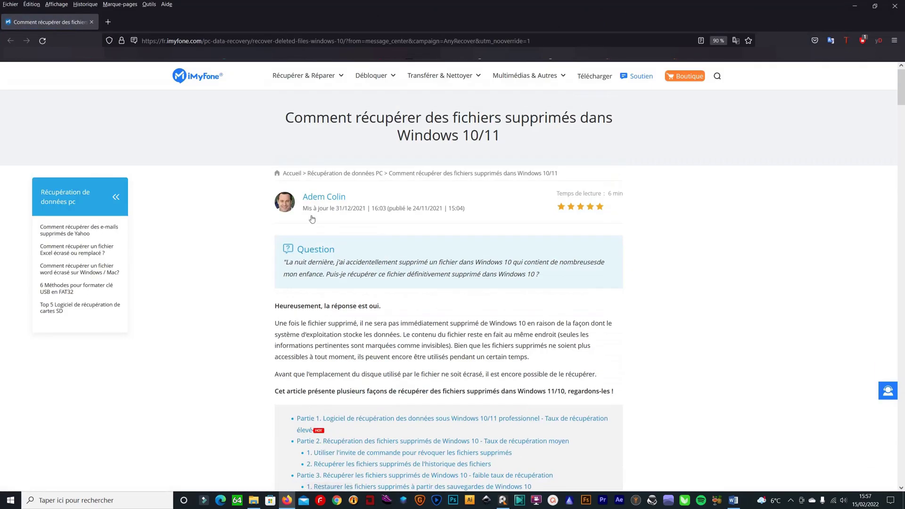
click(894, 7)
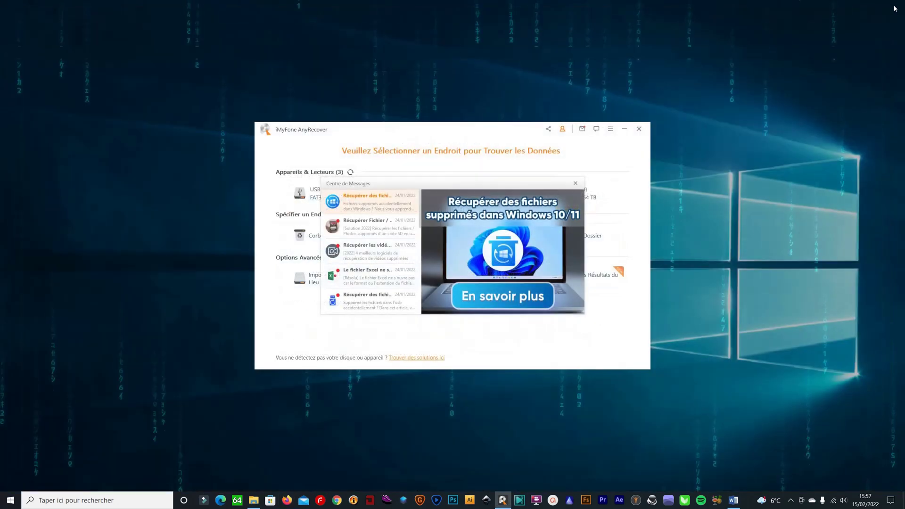
- Close the message centre and scan the USB DISK (E) drive for lost data
click(575, 183)
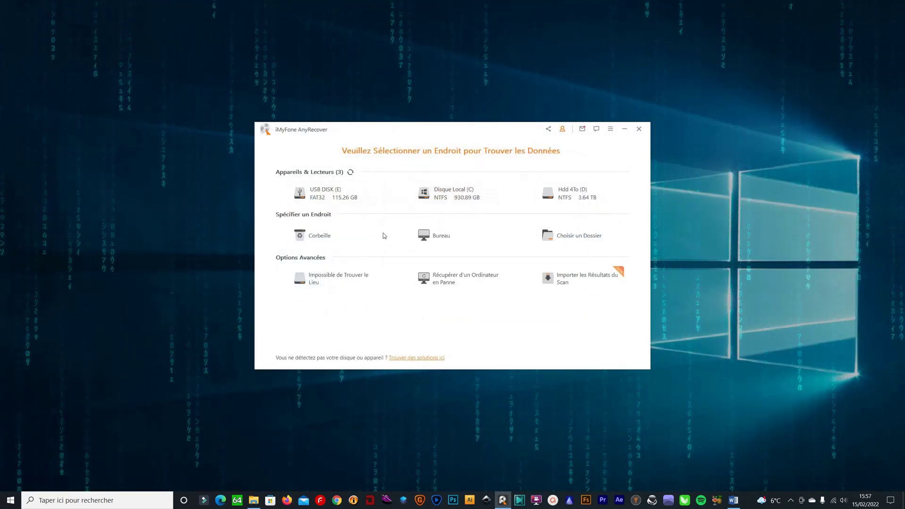
click(322, 193)
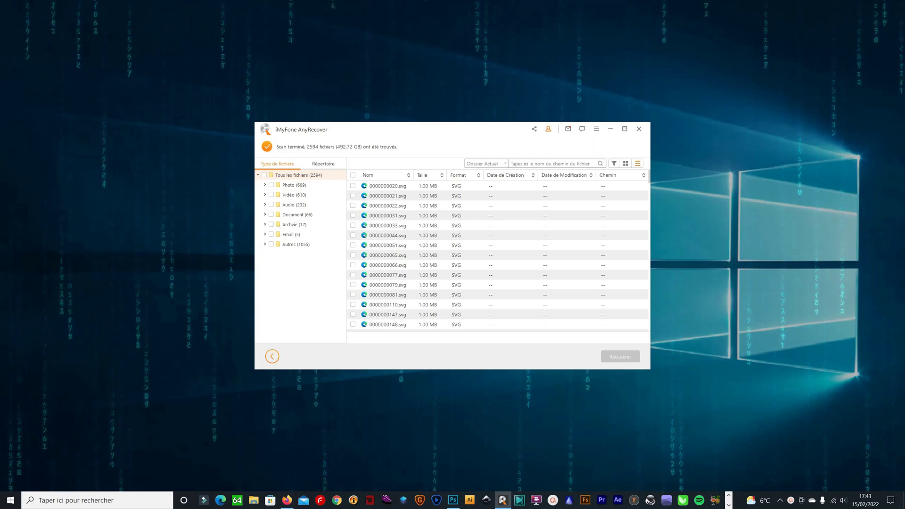
- Expand the Photo category of the scan results and mark all JPG files for recovery
click(289, 185)
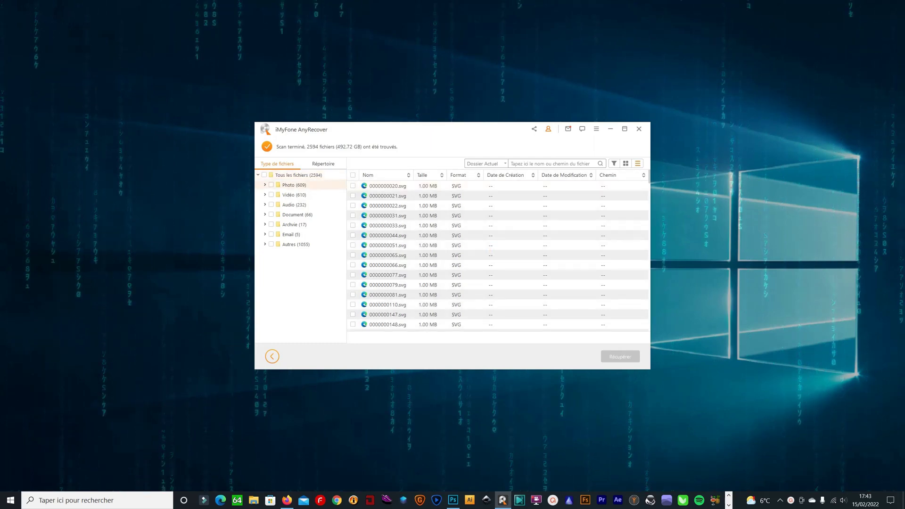
click(265, 184)
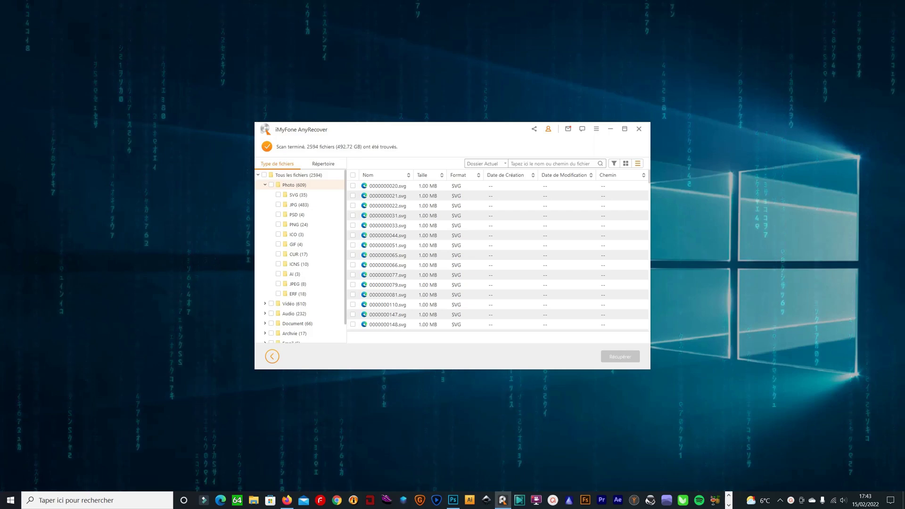
click(297, 204)
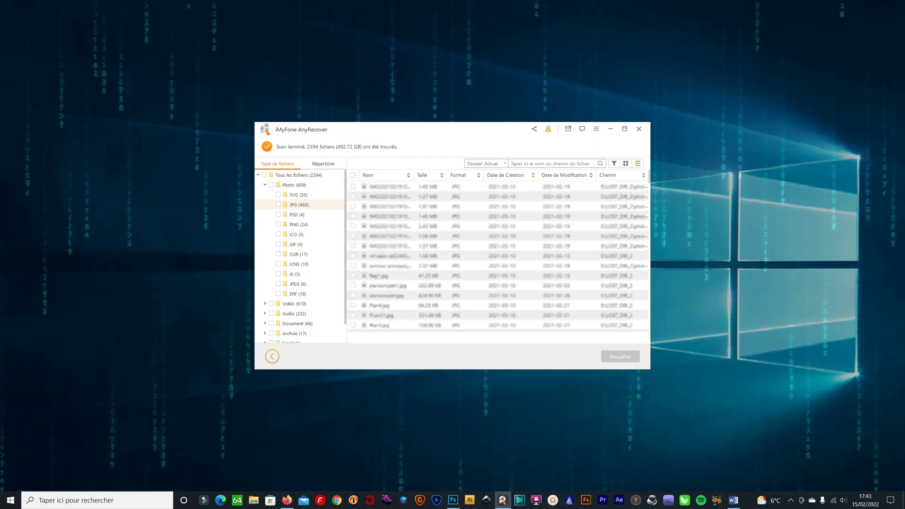
click(278, 204)
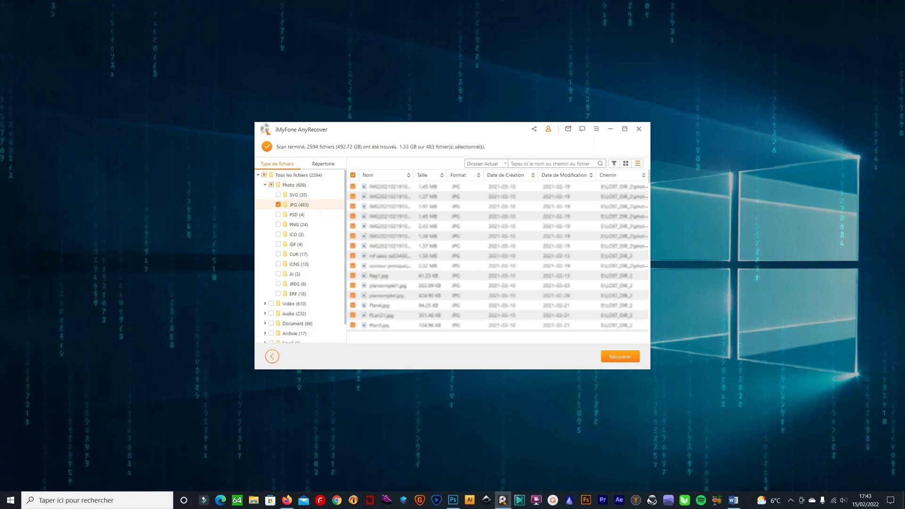
- List the Vidéo files with the newest creation date first and mark only the first nine for recovery
scroll(300, 257, down, 1)
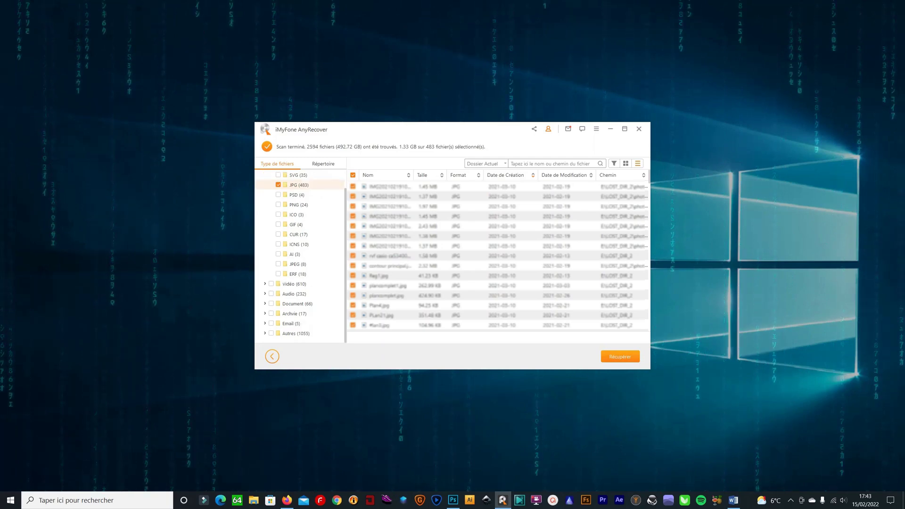
click(271, 283)
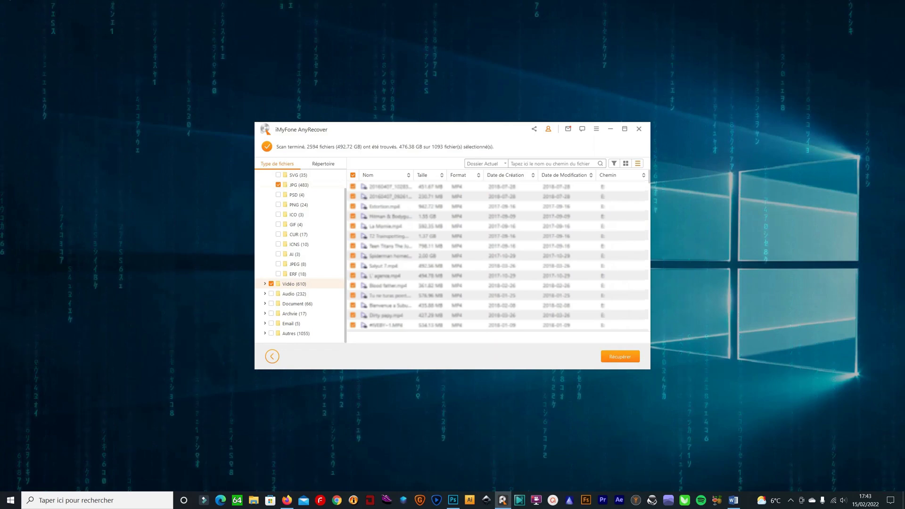
click(271, 284)
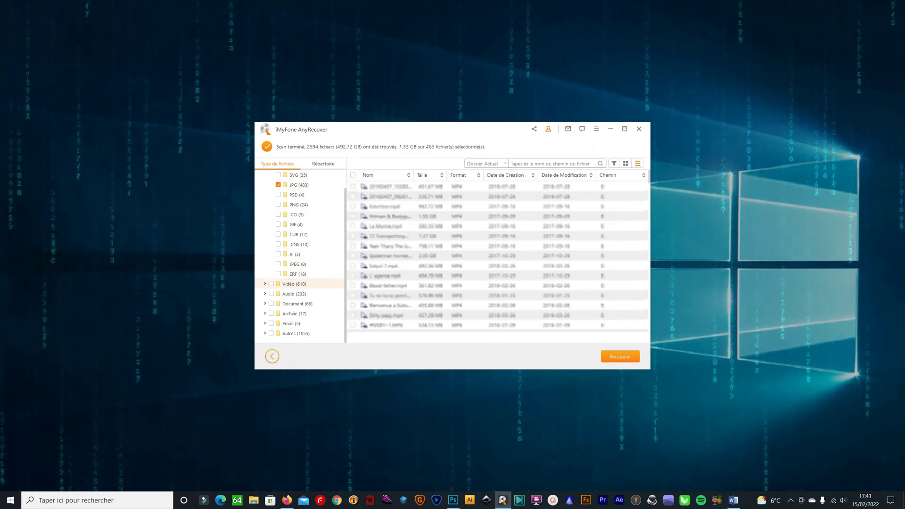
click(533, 174)
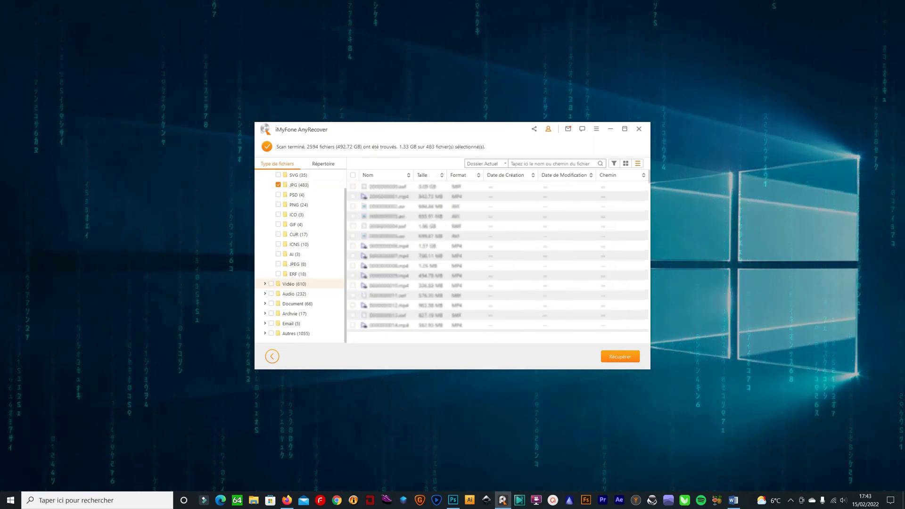
click(533, 175)
click(352, 186)
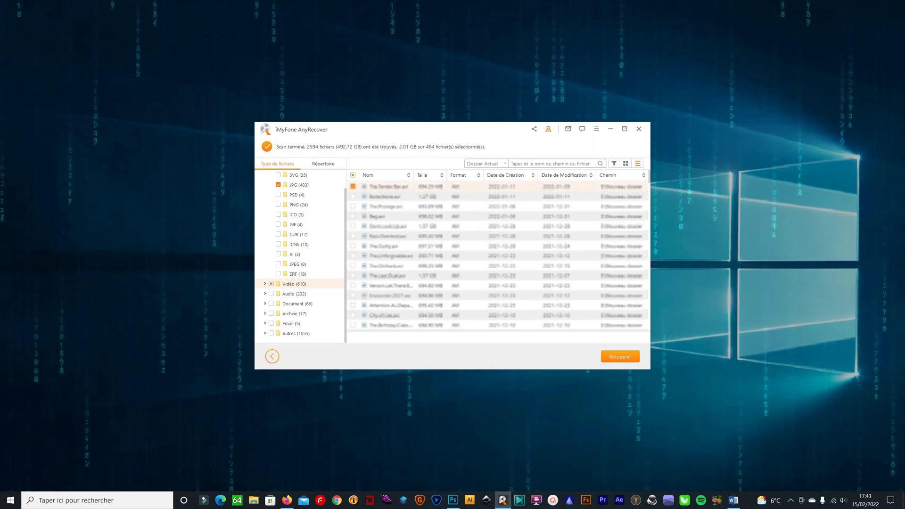
click(352, 197)
click(352, 206)
click(352, 217)
click(352, 226)
click(352, 236)
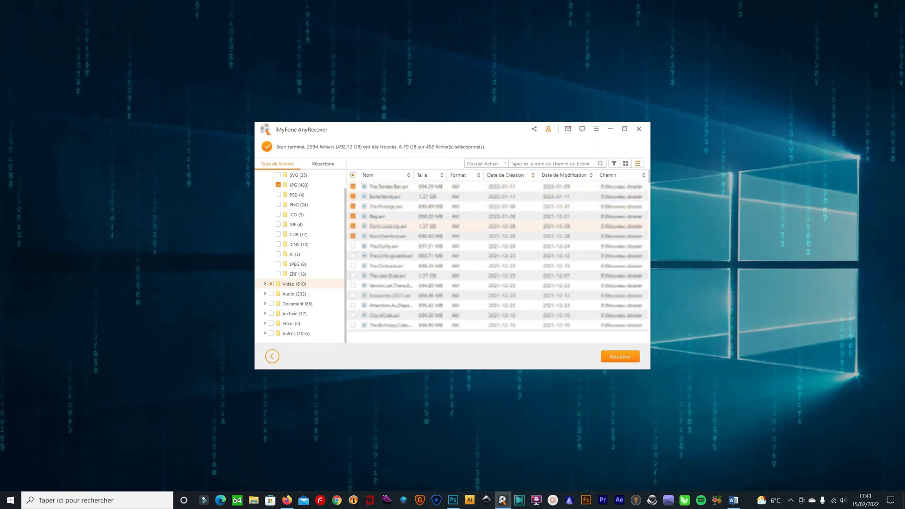
click(353, 246)
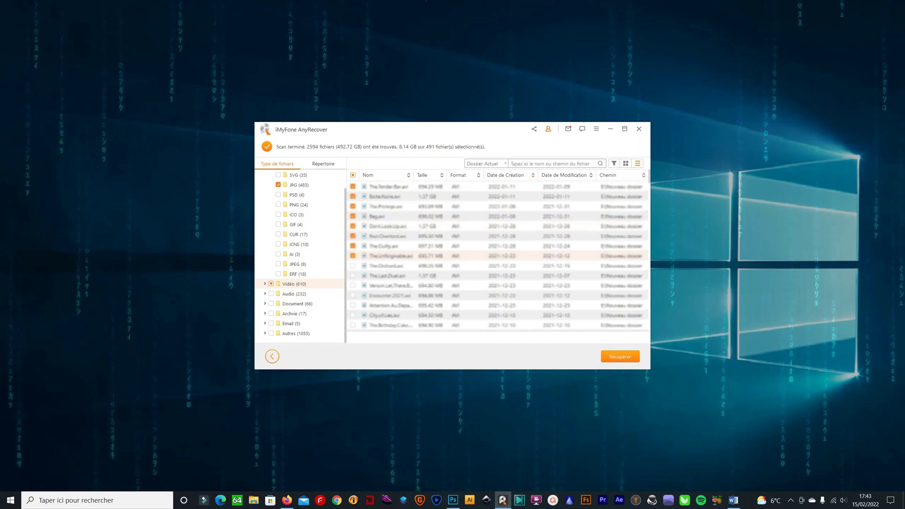
click(352, 255)
click(353, 266)
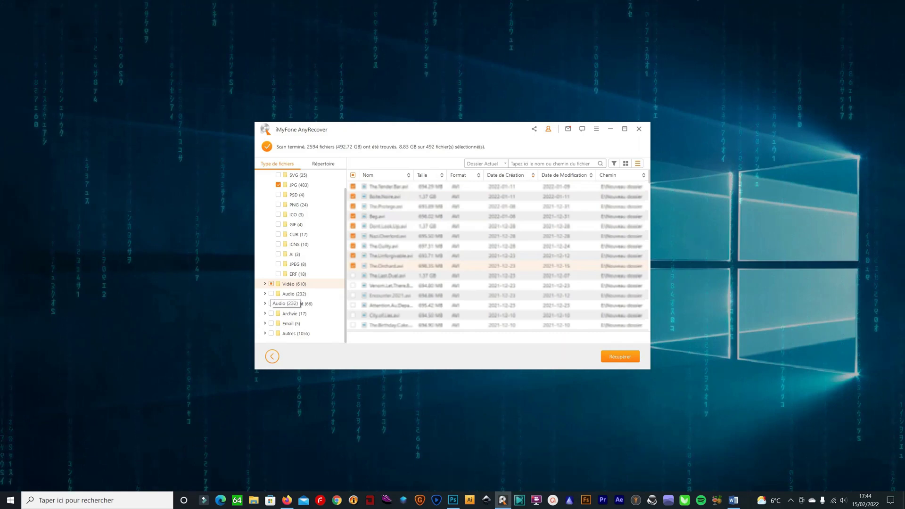
- Mark the first nine MP3 files in the Audio category for recovery
click(289, 293)
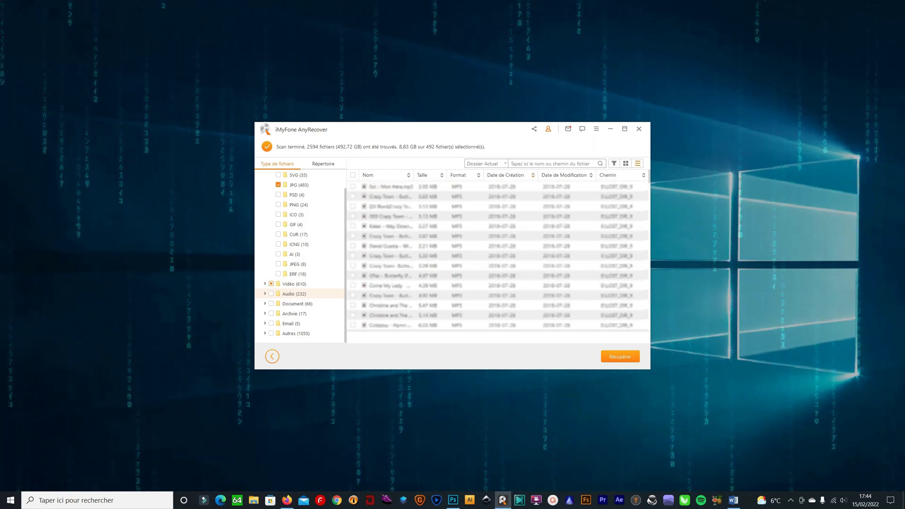
click(353, 186)
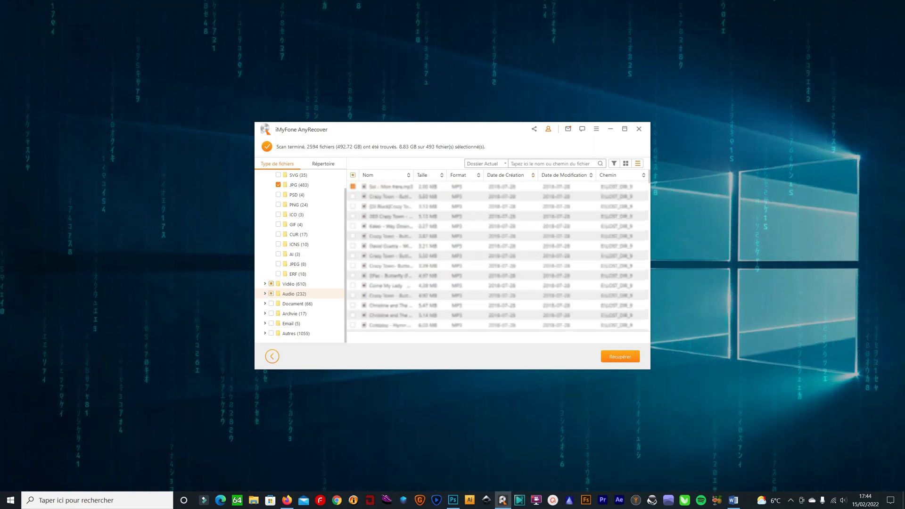
click(352, 196)
click(353, 206)
click(353, 215)
click(352, 226)
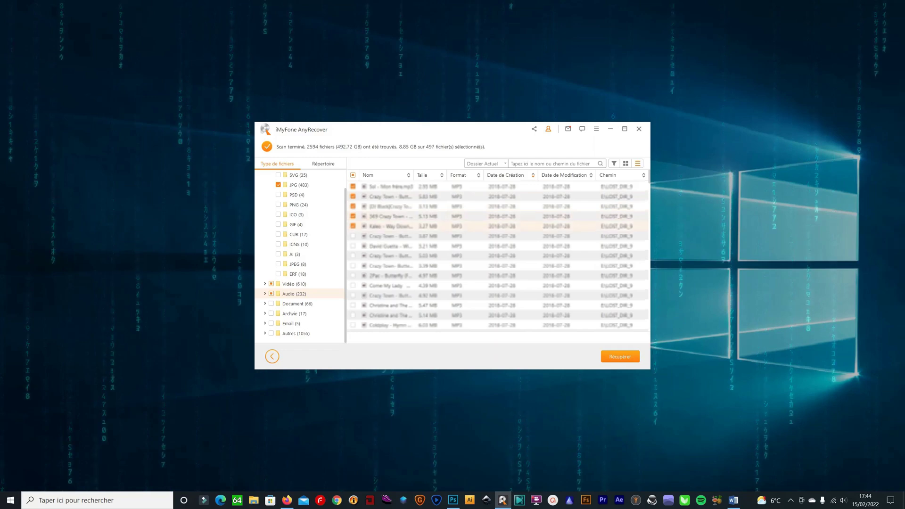
click(352, 235)
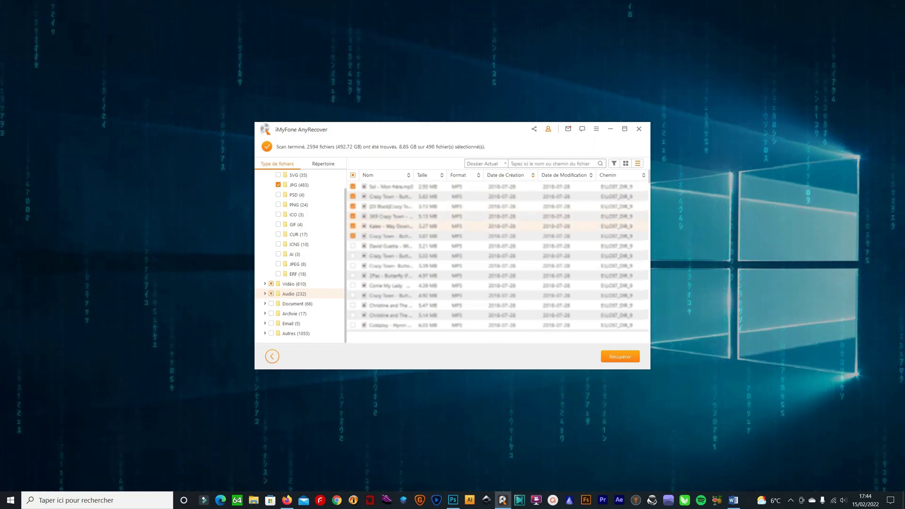
click(353, 245)
click(353, 255)
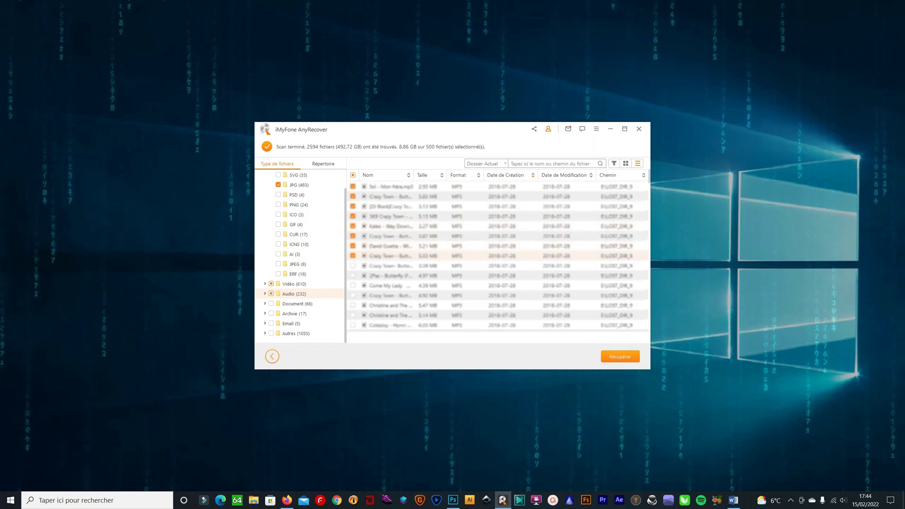
click(352, 265)
- Sort the PDF files under Document by newest creation date and mark the first, third and fifth for recovery
click(294, 304)
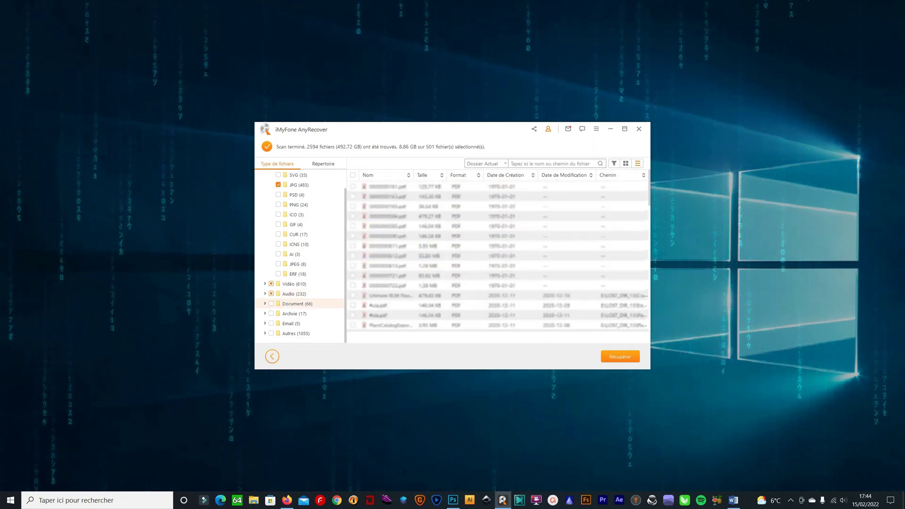
click(264, 303)
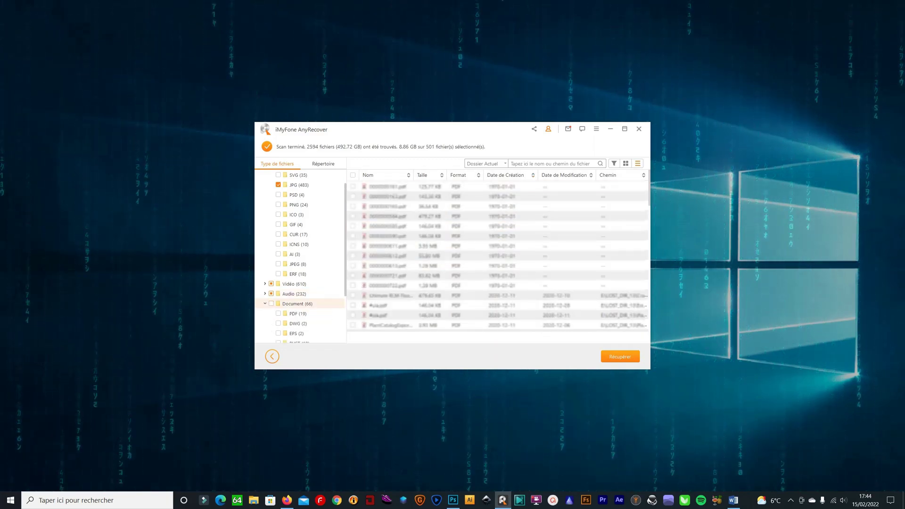
scroll(296, 282, down, 2)
click(296, 254)
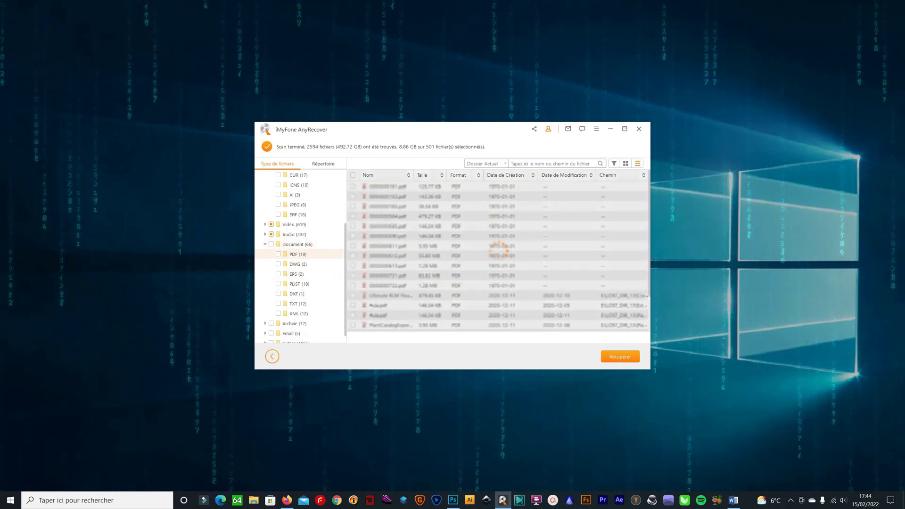
click(532, 175)
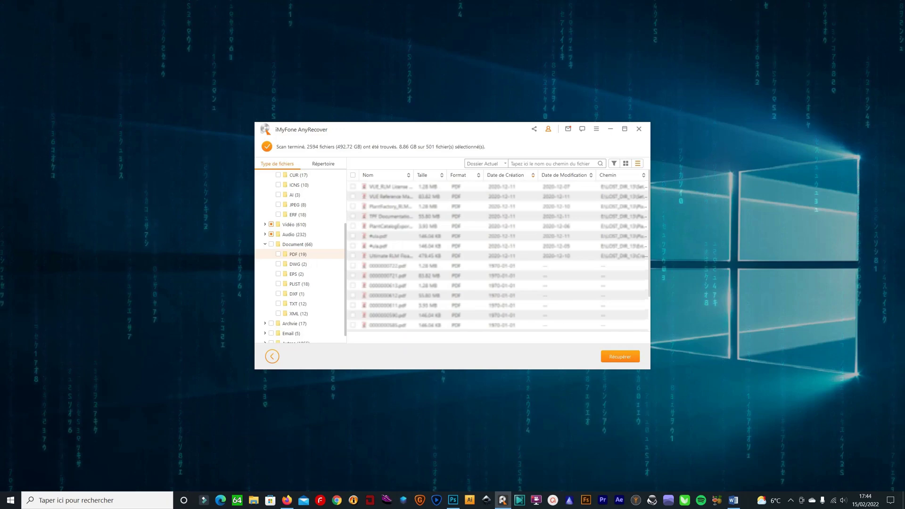
click(352, 186)
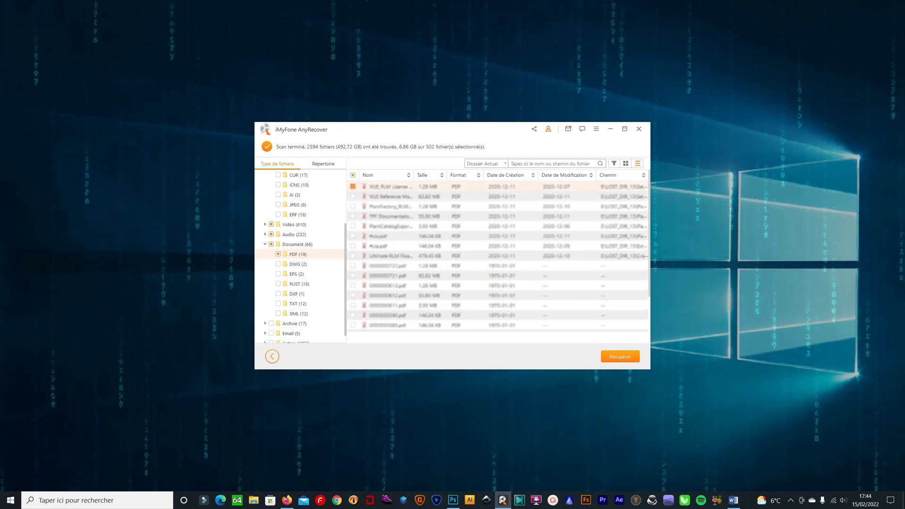
click(353, 206)
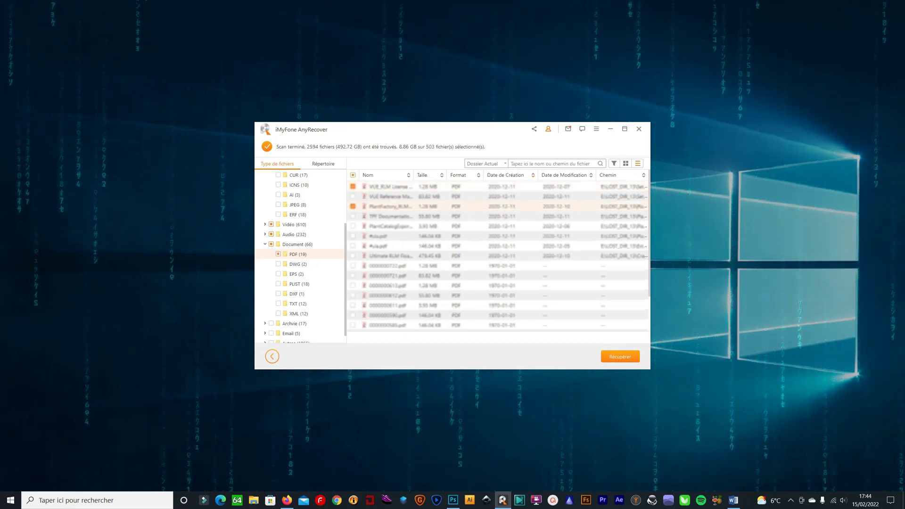
scroll(498, 256, down, 1)
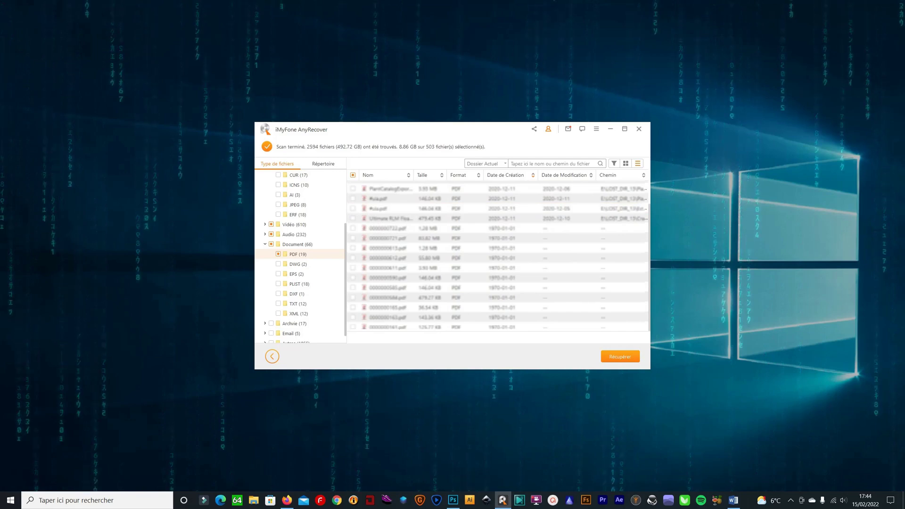
scroll(498, 251, up, 1)
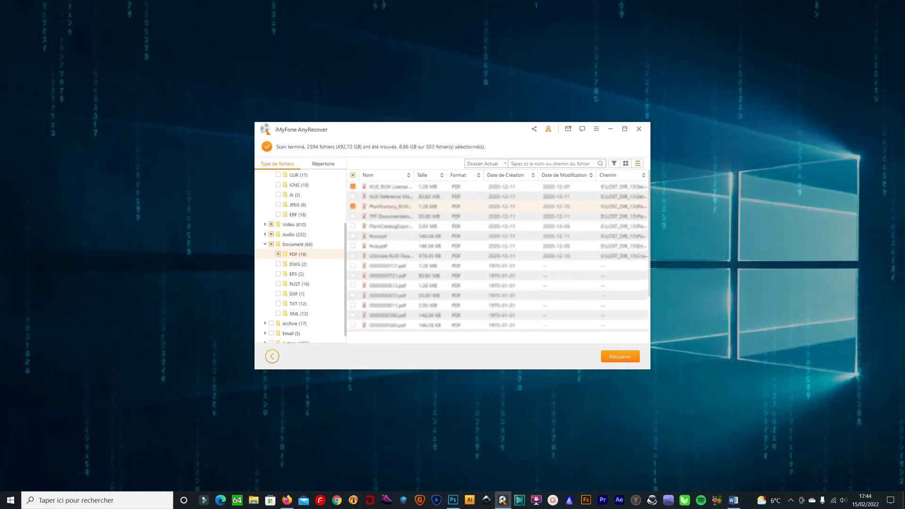
click(353, 227)
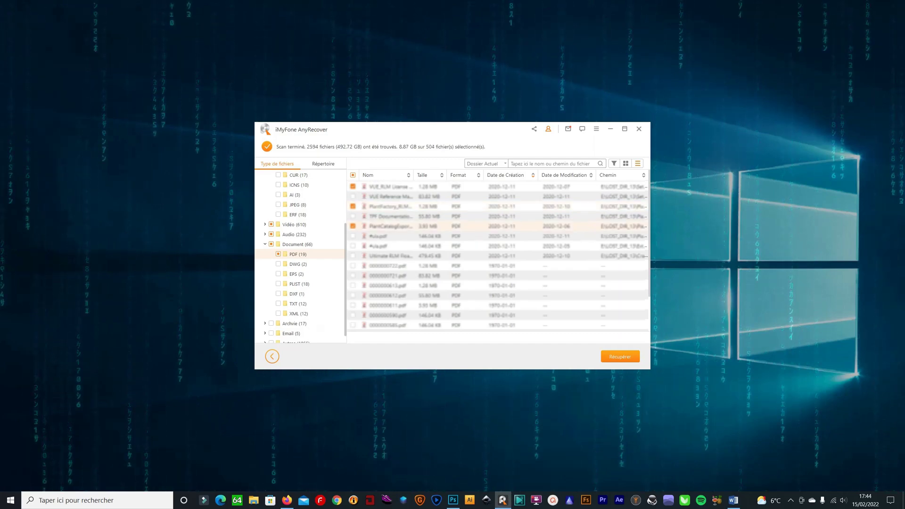
- Sort the TXT files under Document by newest creation date and mark the first six for recovery
scroll(300, 256, down, 1)
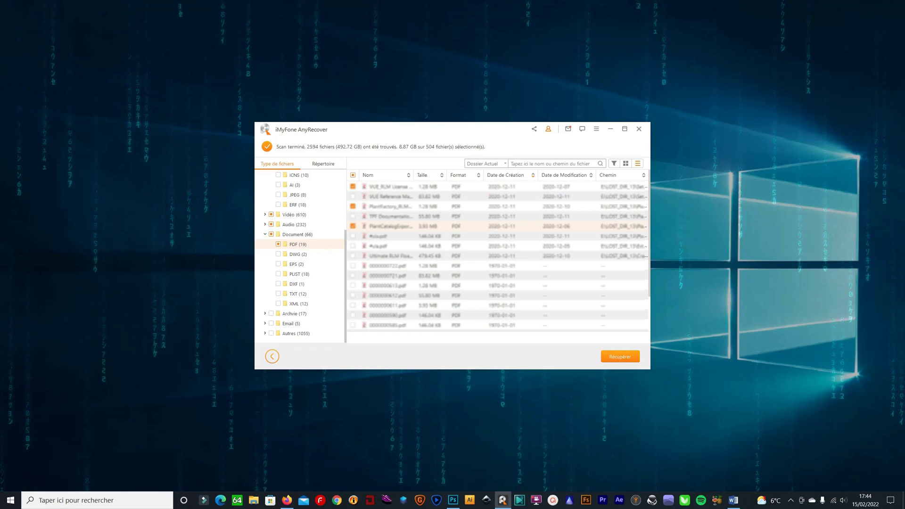
click(297, 294)
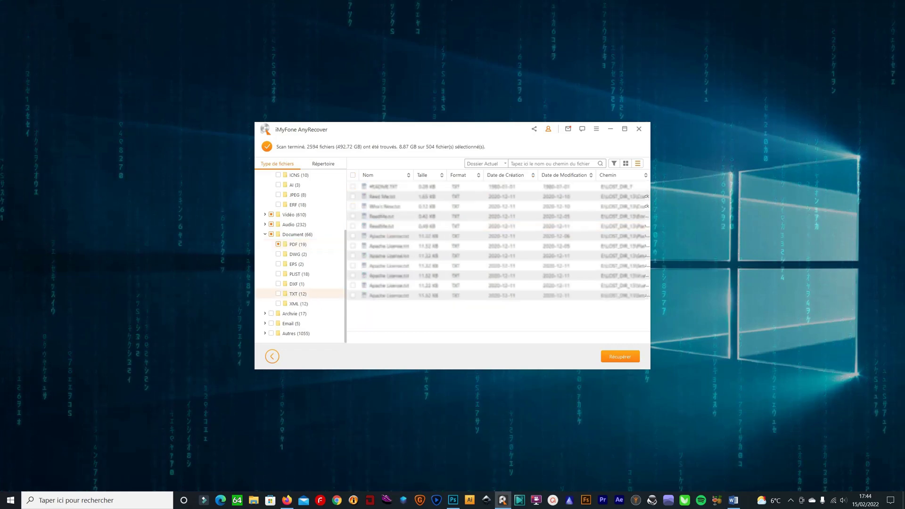
click(532, 175)
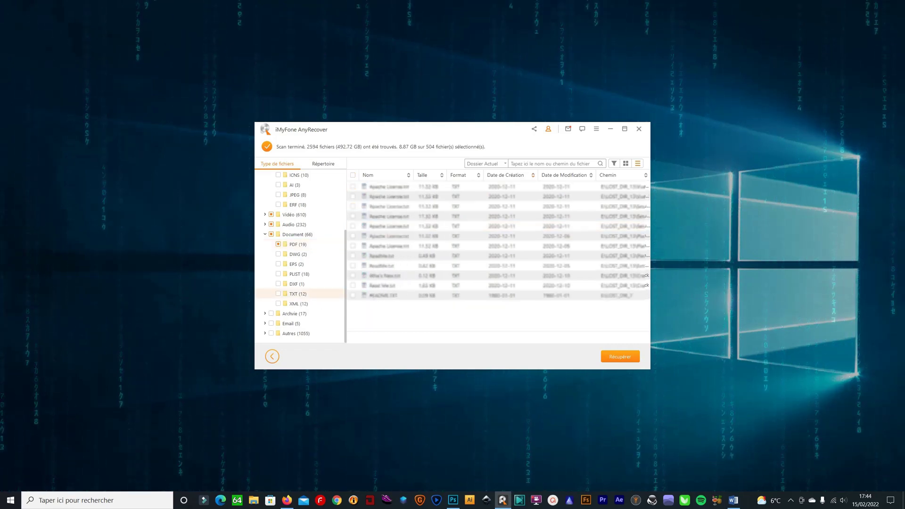
click(352, 187)
click(353, 206)
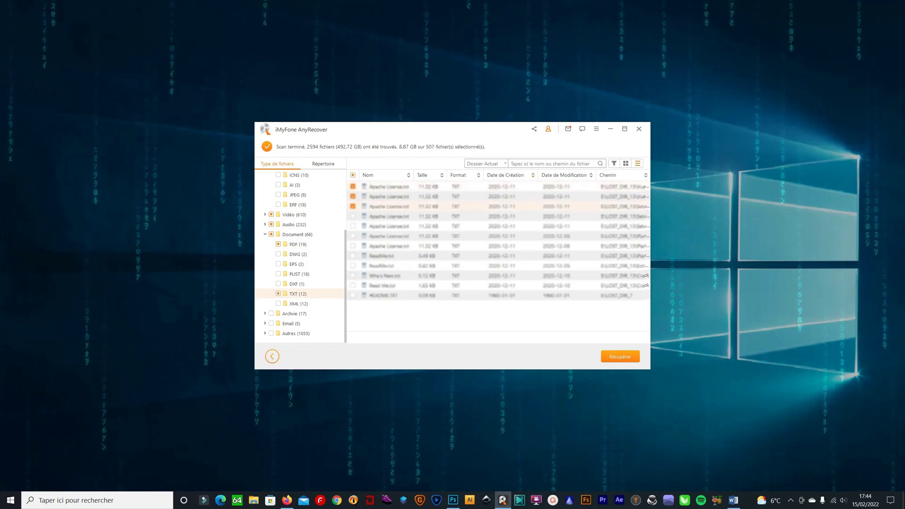
click(353, 216)
click(352, 226)
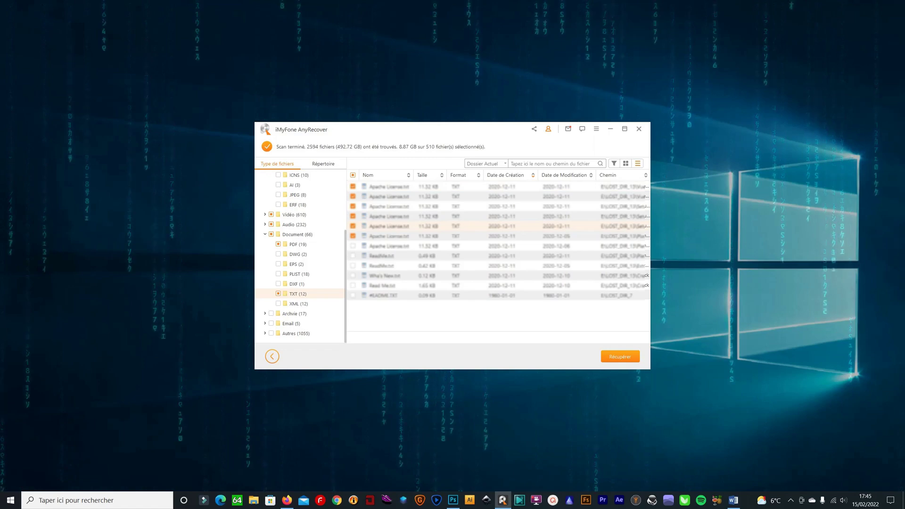
- Recover the marked files and save them to the Hdd 4To (D:) drive
click(620, 357)
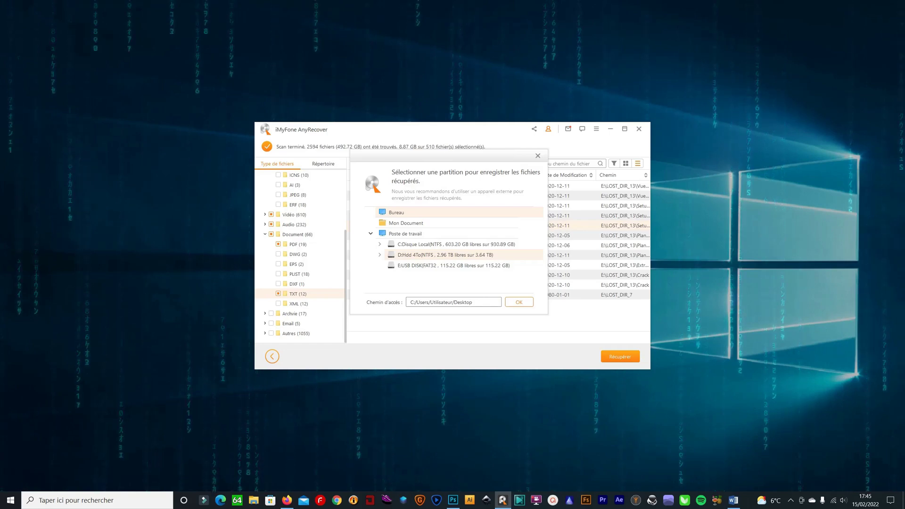
click(445, 255)
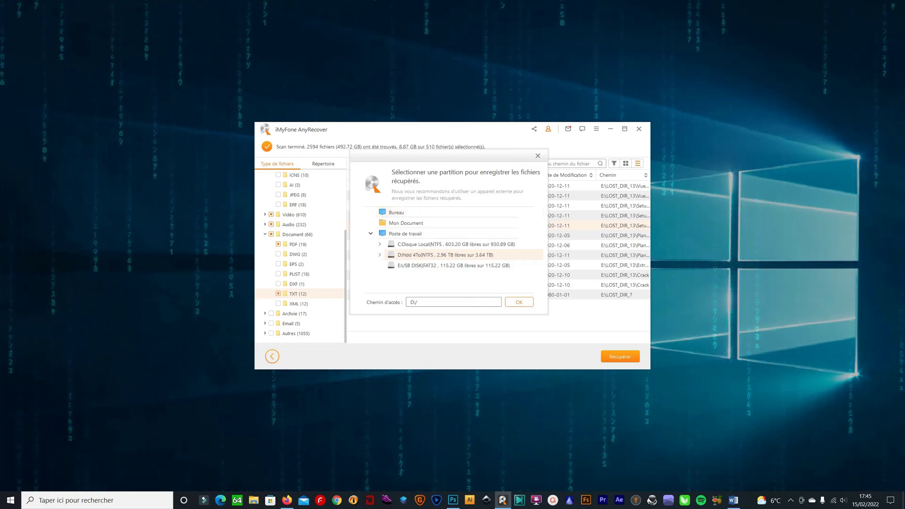
click(519, 301)
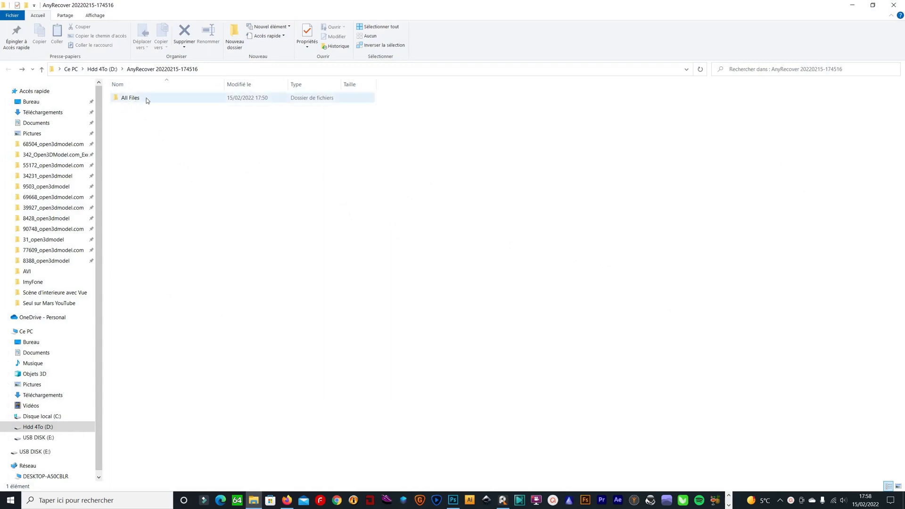
- Open the PlantCatalogExporter Documentation PDF from the recovered Document folder, look through its pages and close it
mouse_move(144, 101)
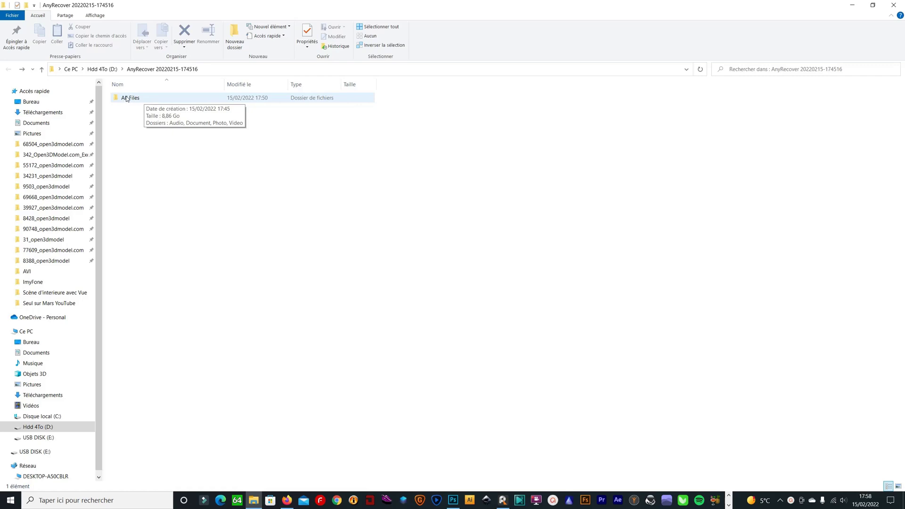
double_click(126, 98)
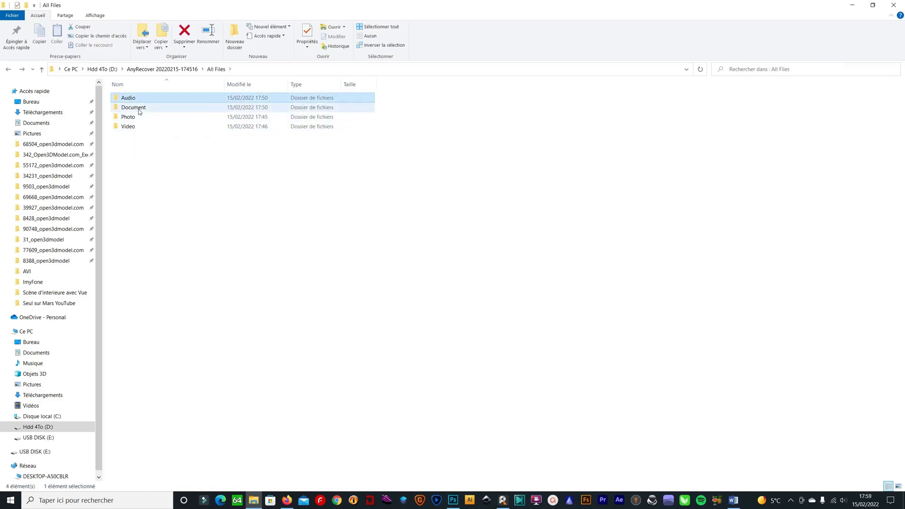
double_click(139, 110)
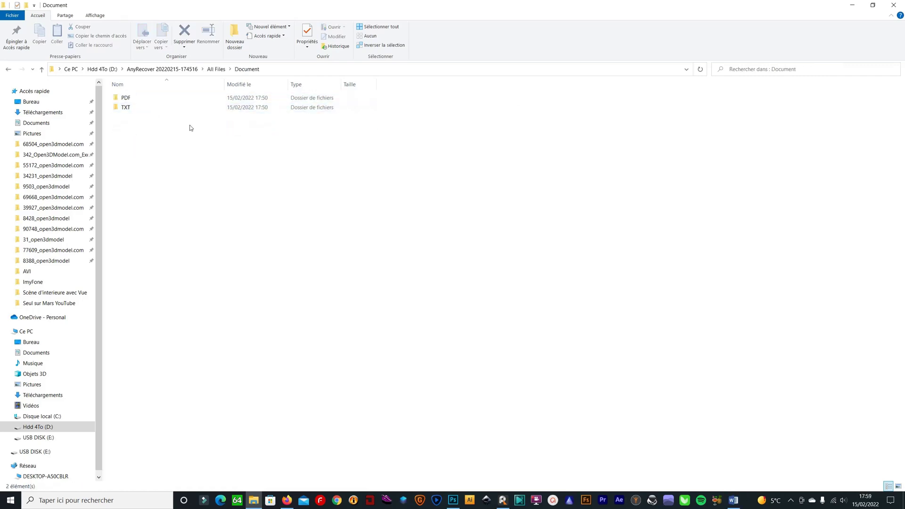
double_click(126, 98)
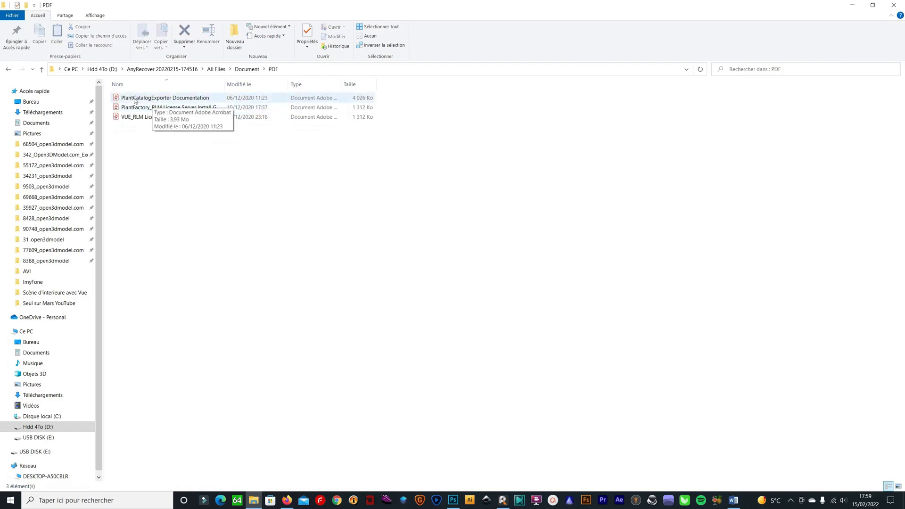
click(134, 100)
key(Return)
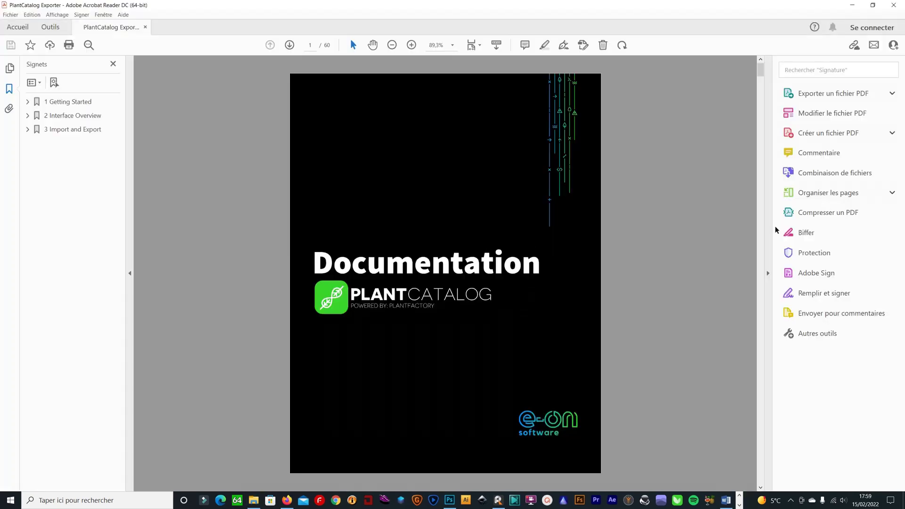
click(769, 273)
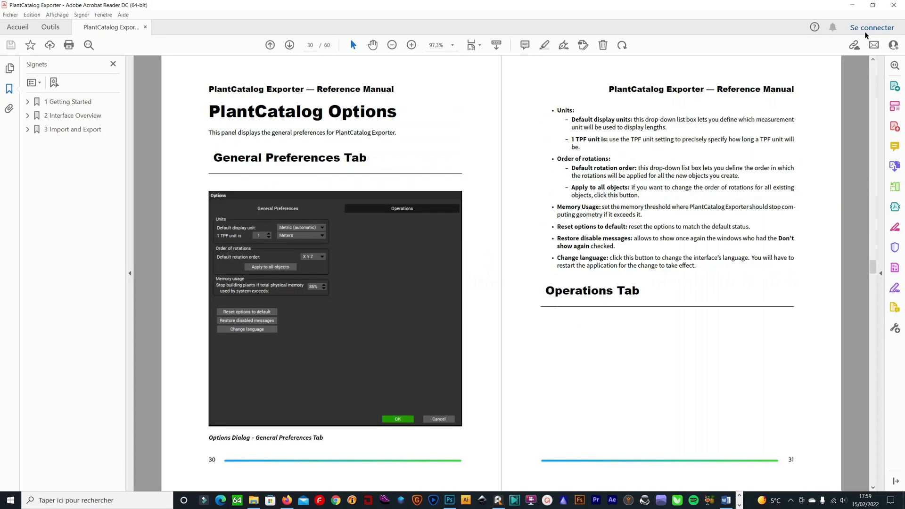
click(893, 5)
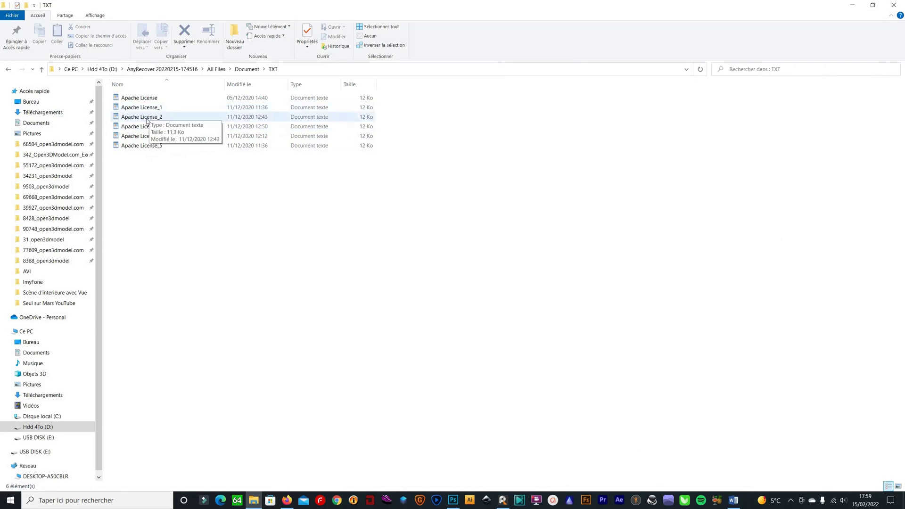
- Check the recovered text files Apache License_2 and Apache License_5 by opening and closing each one
double_click(146, 121)
scroll(669, 264, down, 10)
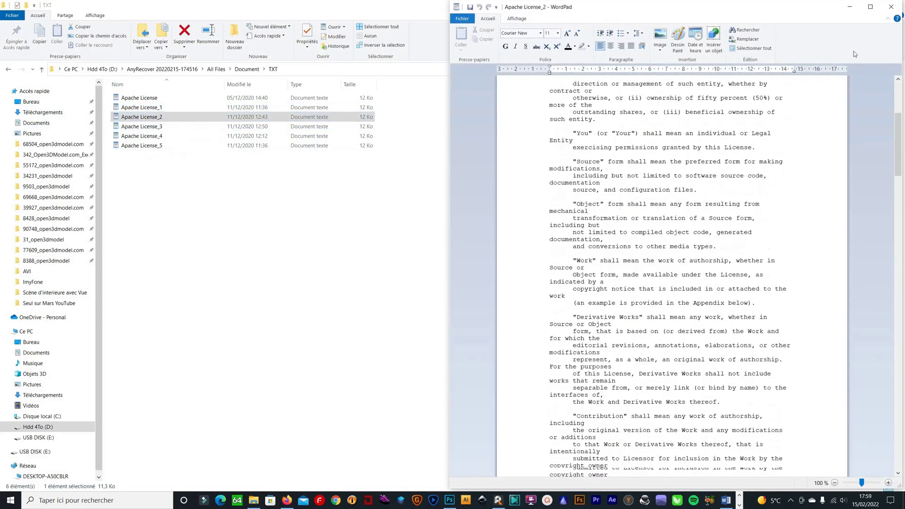
click(891, 7)
double_click(146, 146)
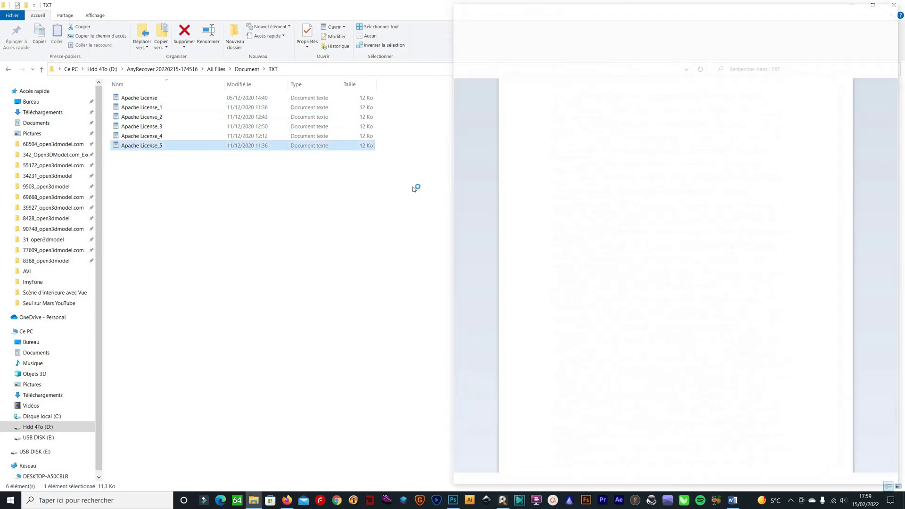
click(896, 8)
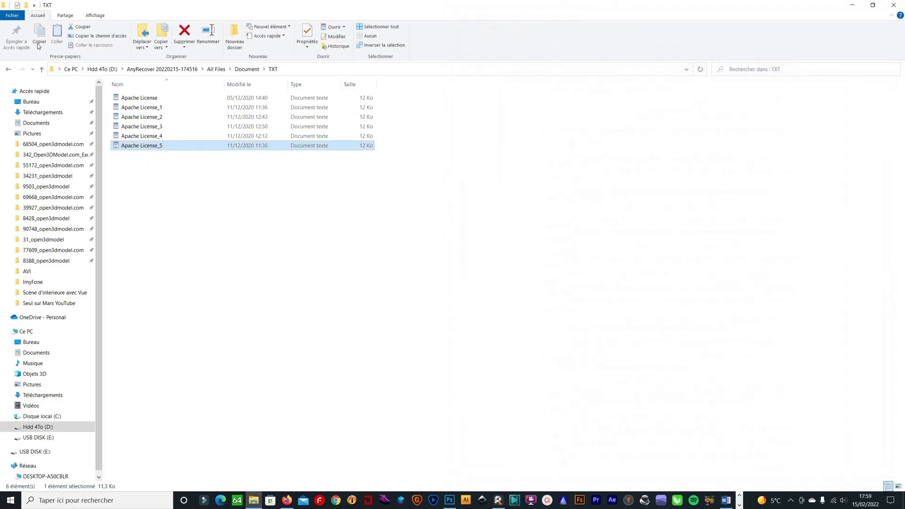
- Go to the recovered JPG folder under Photo, view the wooden planks picture 0000000089.jpg and close it
click(8, 69)
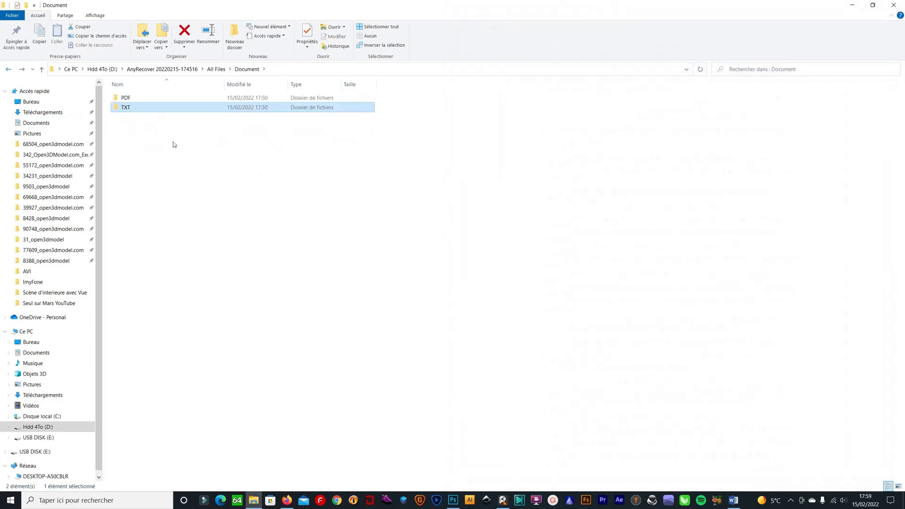
click(8, 70)
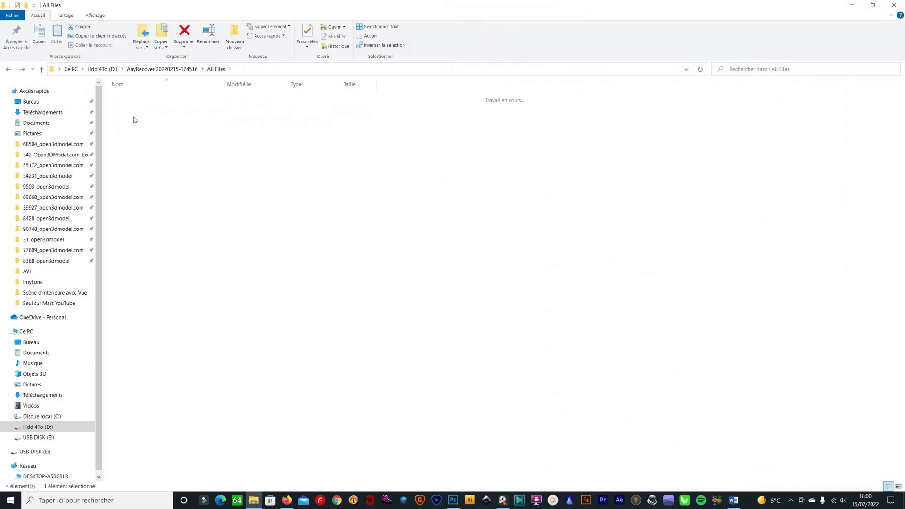
double_click(124, 98)
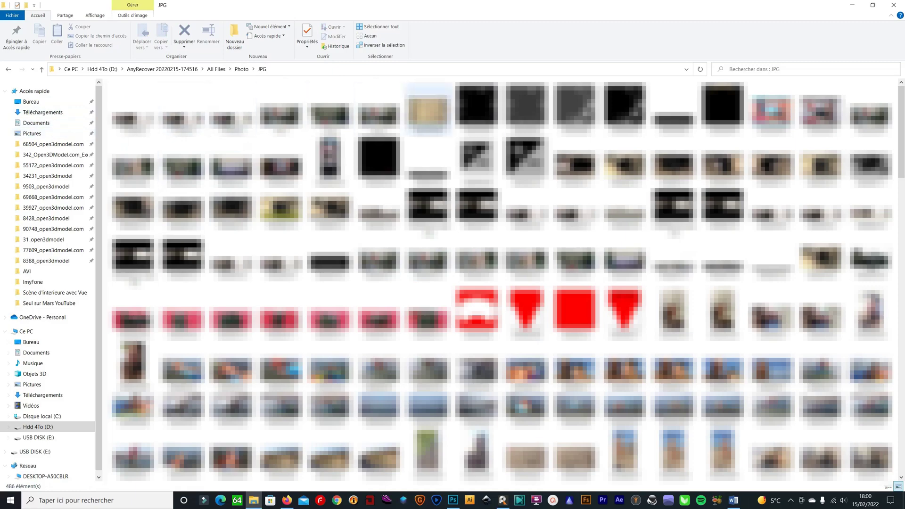
double_click(428, 109)
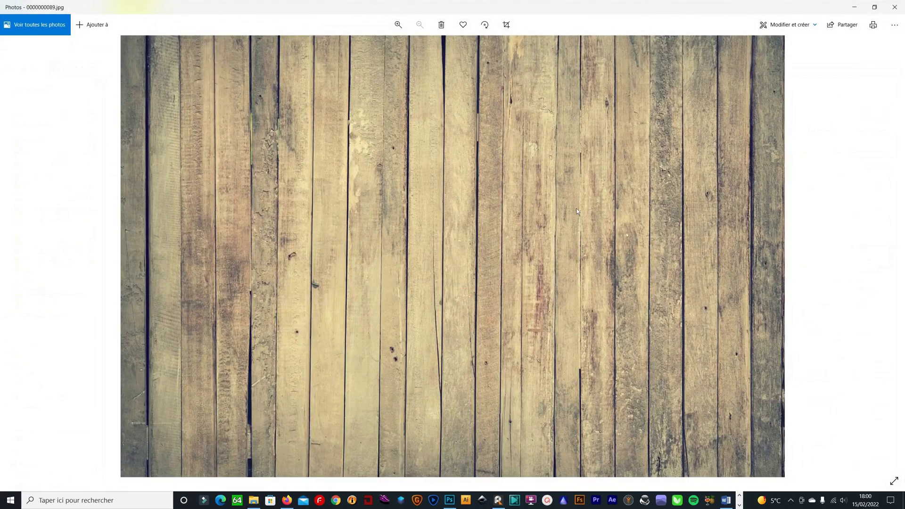
click(892, 10)
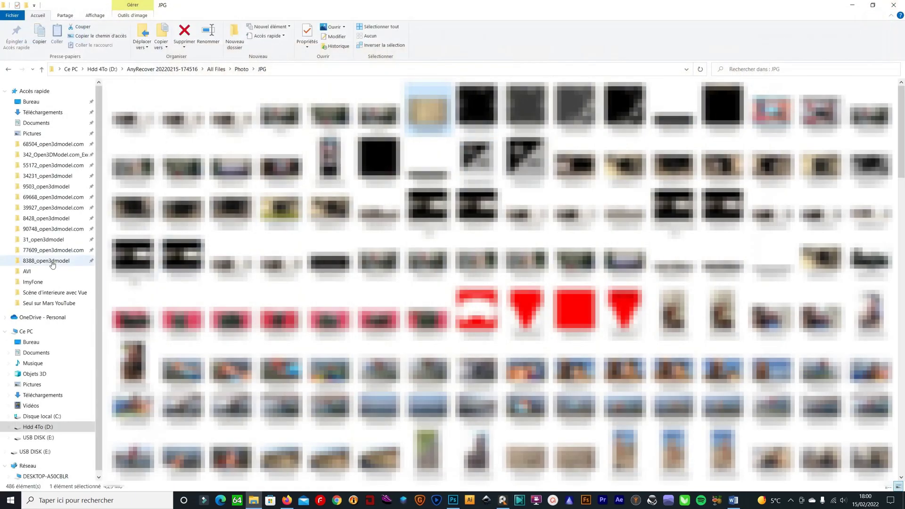
- View the recovered JPG images in sequence from 0000000120.jpg through 0000000308.jpg and close the viewer
double_click(231, 210)
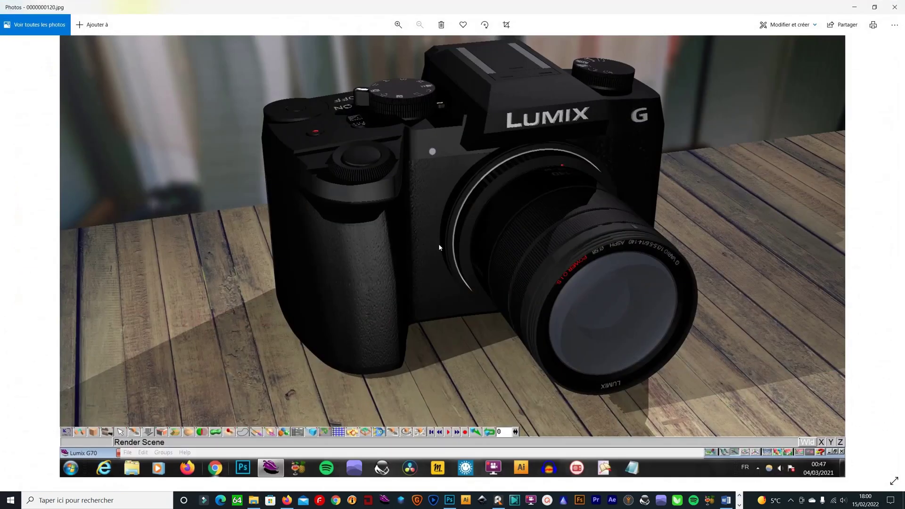
key(Right)
key(Right)
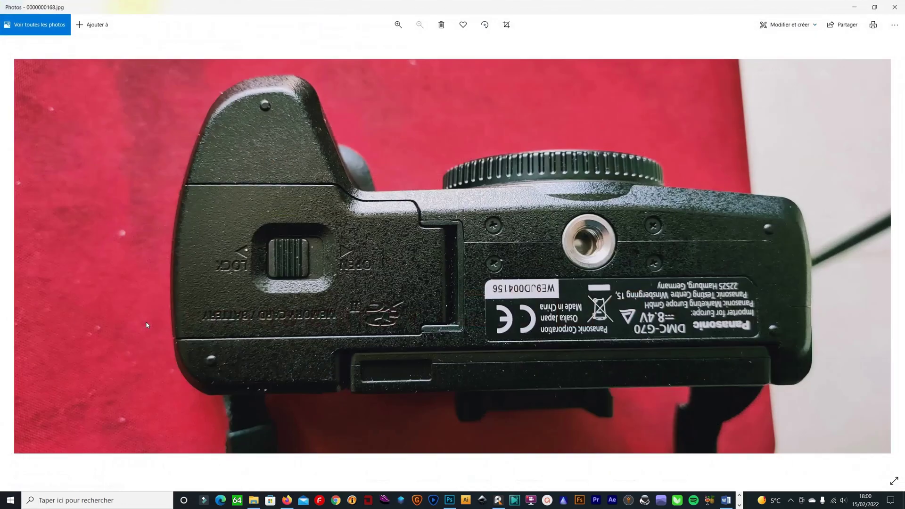
key(Right)
key(Right)
key(Right)
key(Right)
key(Right)
key(Right)
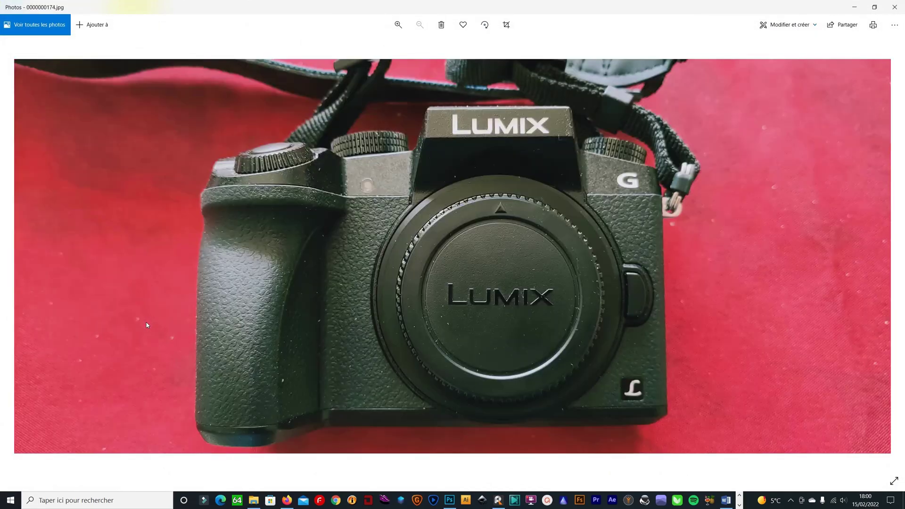
key(Right)
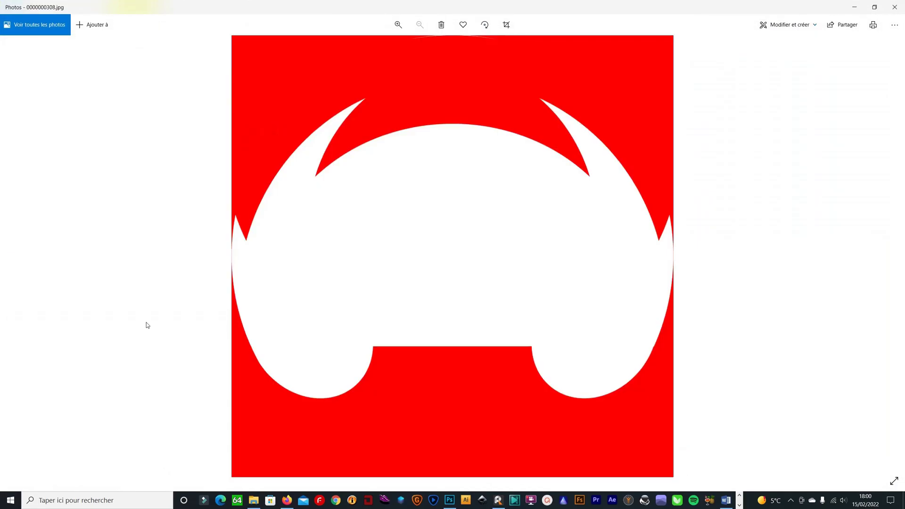
click(893, 9)
- Near the end of the recovered JPG folder, view the images from the black one through goldorak deco1.jpg and close the viewer
scroll(289, 272, up, 5)
scroll(288, 272, down, 5)
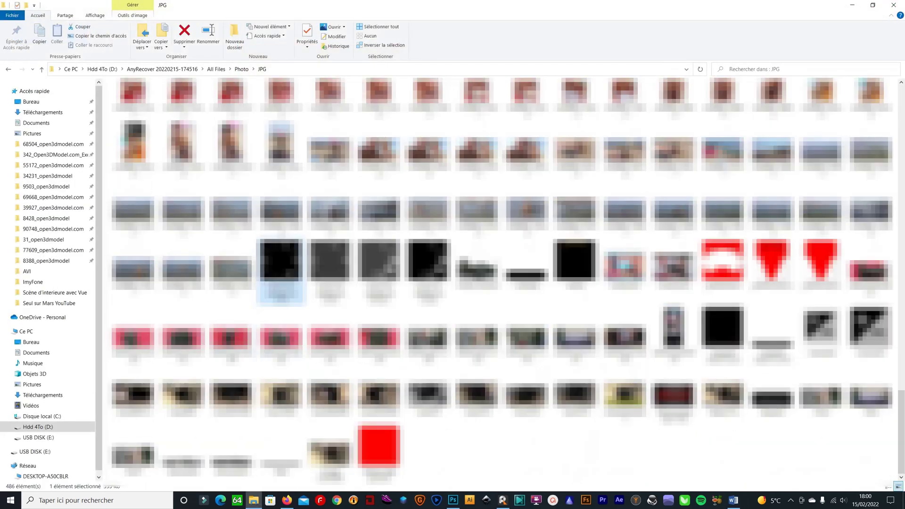
double_click(282, 266)
key(Right)
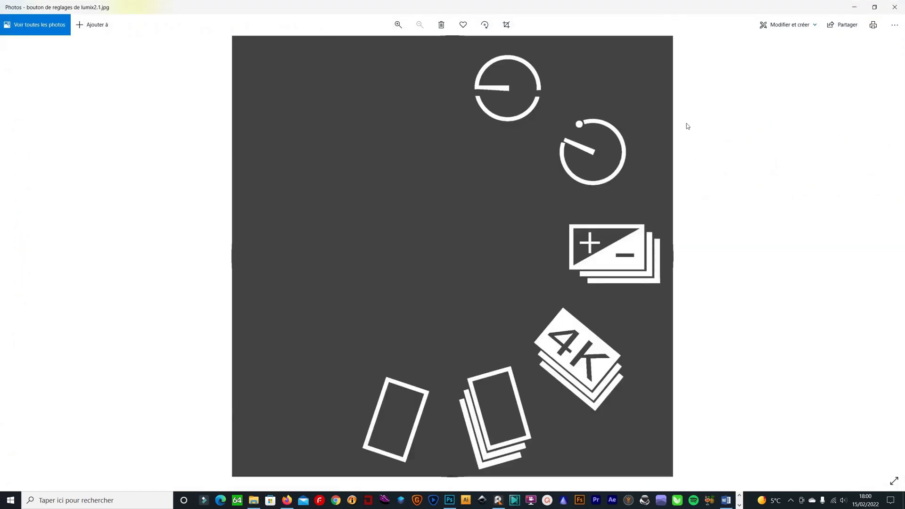
key(Right)
key(Right)
key(Right)
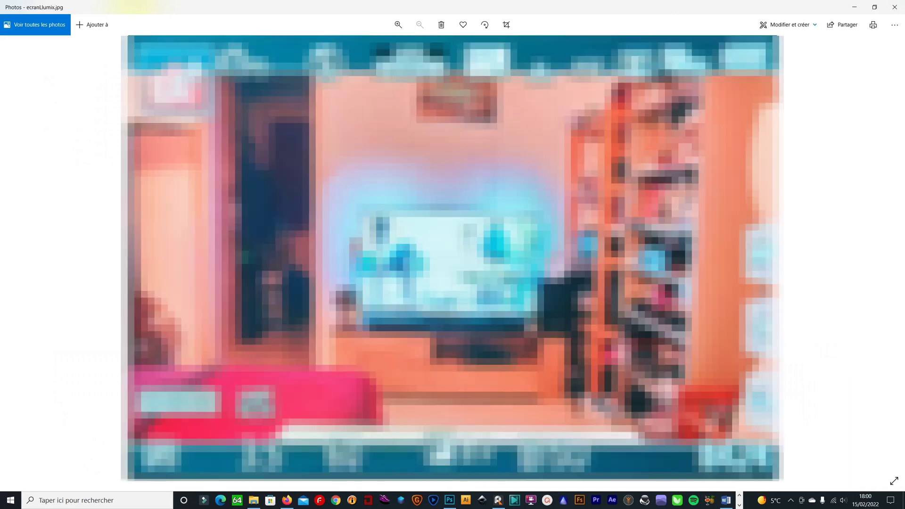
key(Right)
key(Right)
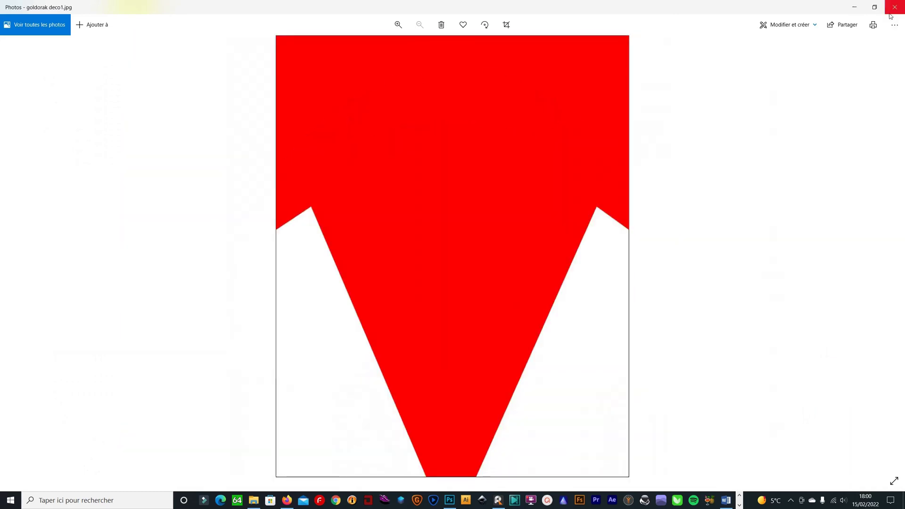
click(890, 14)
- Return to the recovered All Files folder and open the AVI folder under Video
scroll(428, 335, up, 20)
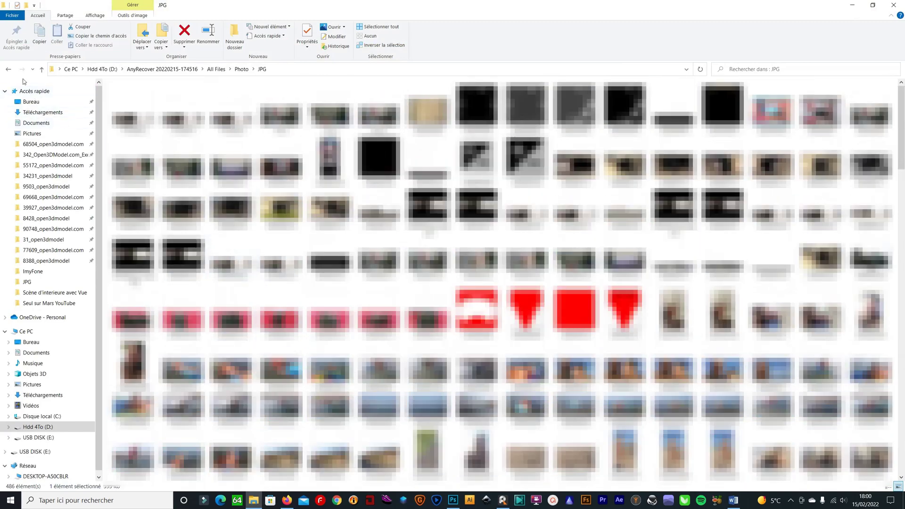
click(9, 69)
click(8, 69)
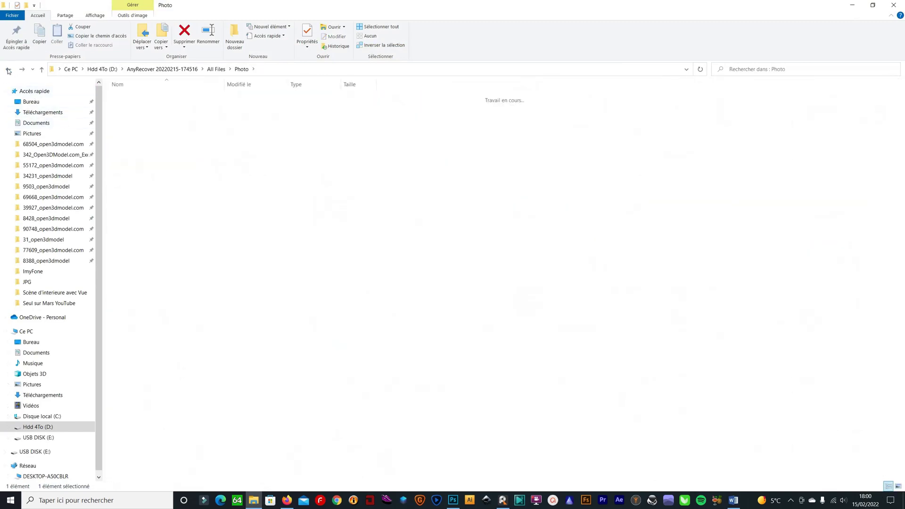
double_click(126, 126)
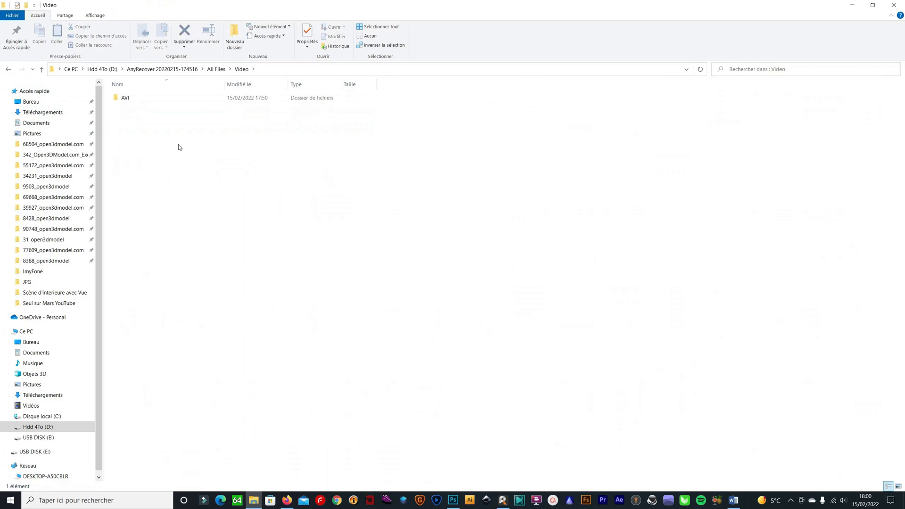
double_click(124, 98)
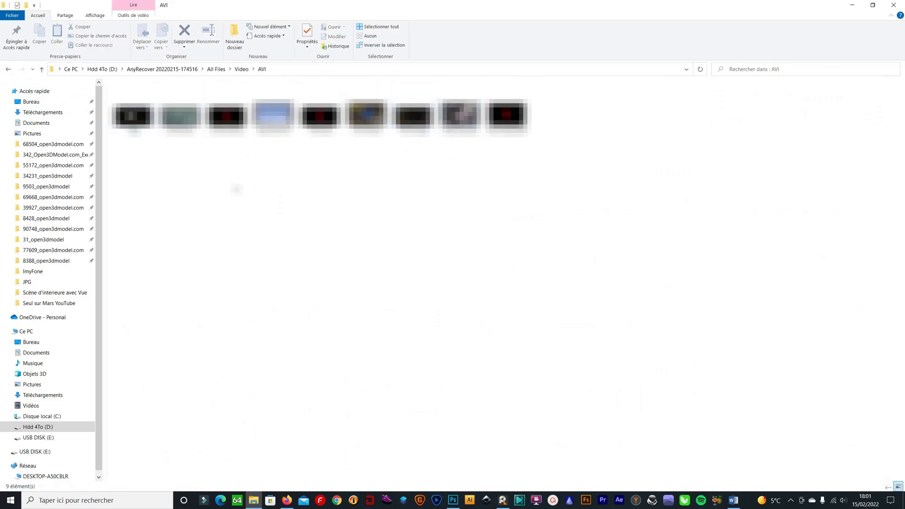